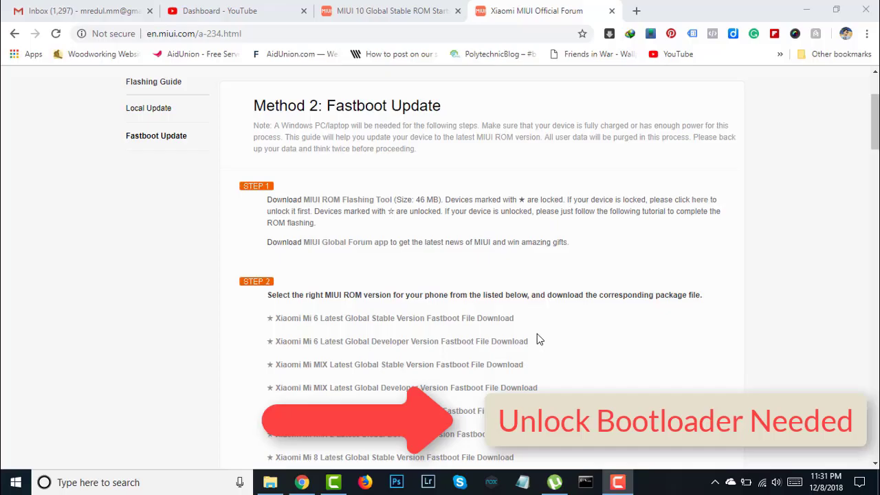
Download the 46.59 MB MiFlashSetup_eng_3.msi flashing tool installer with Internet Download Manager
left_click(191, 38)
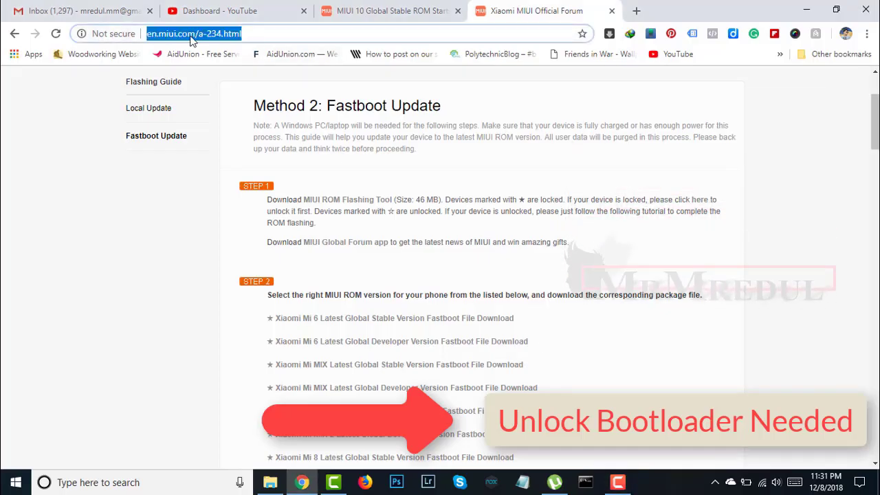
scroll(367, 256, "up", 1)
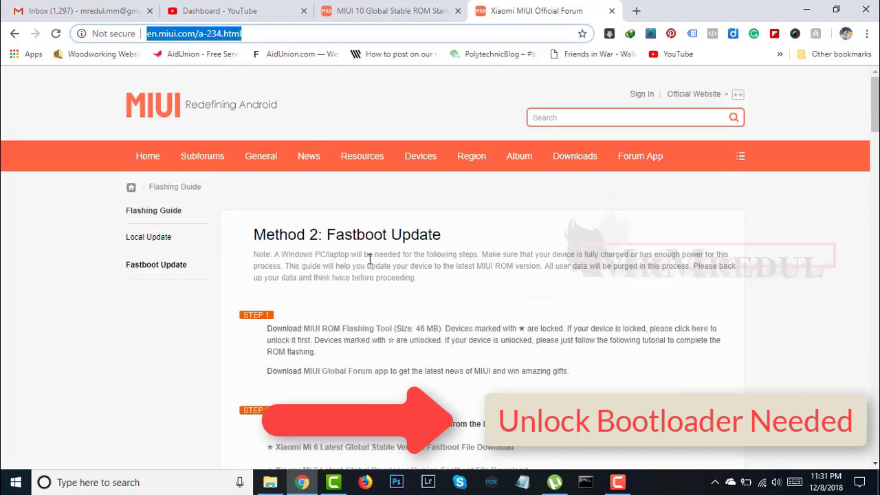
scroll(385, 257, "down", 1)
scroll(386, 257, "down", 1)
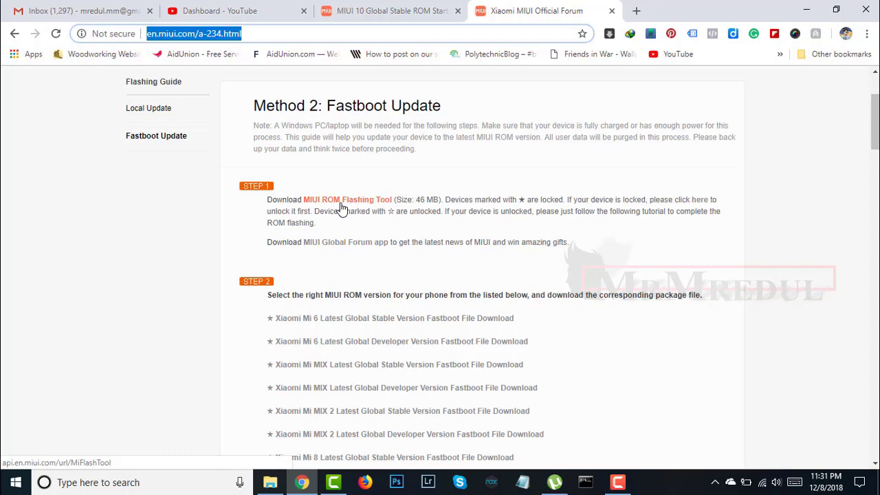
left_click(361, 201)
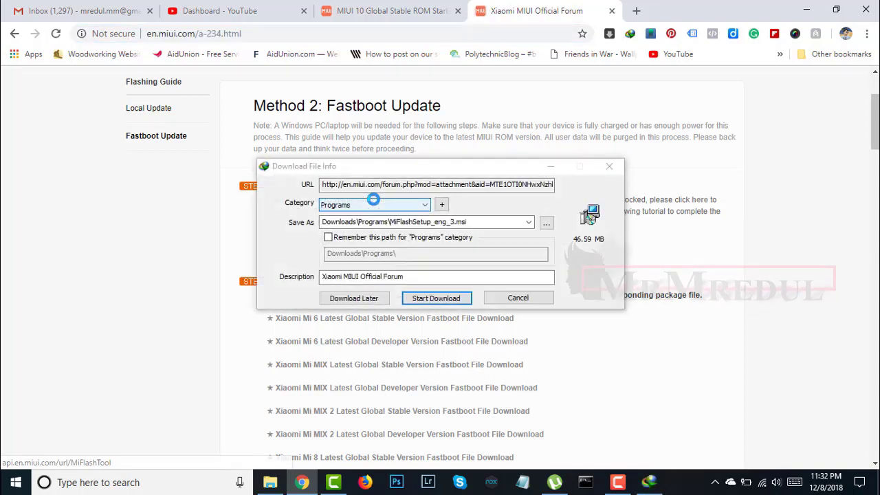
left_click(451, 298)
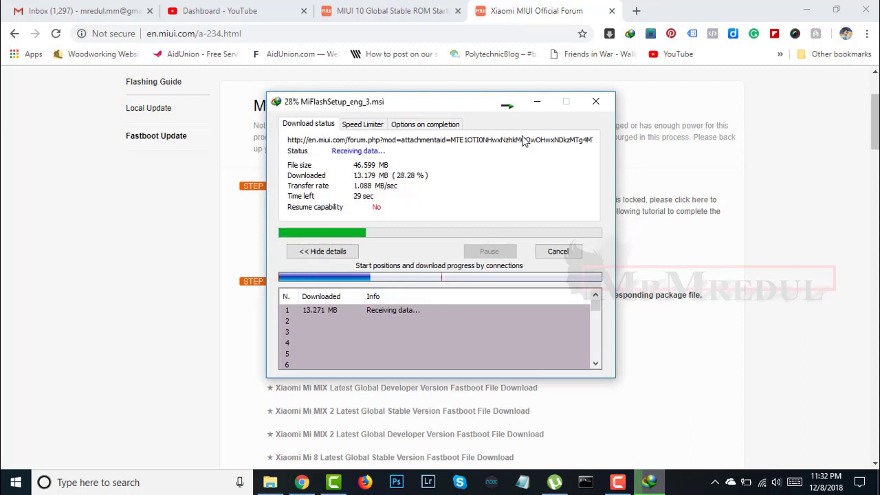
Hide the IDM progress window, review the Fastboot download list, then close the flashing guide tab
left_click(538, 103)
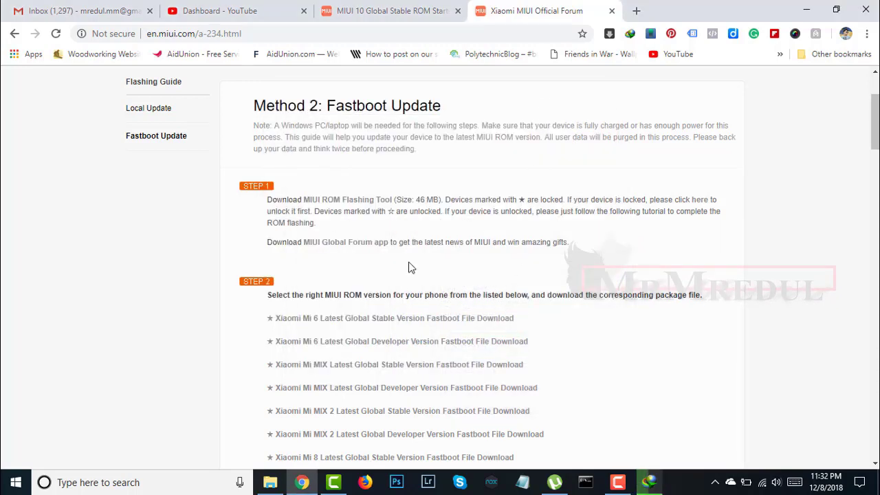
scroll(354, 255, "down", 2)
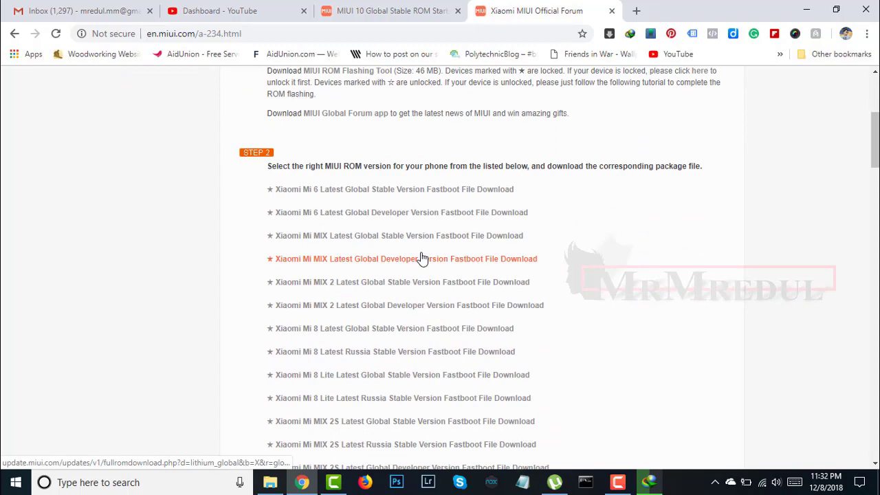
scroll(548, 234, "down", 7)
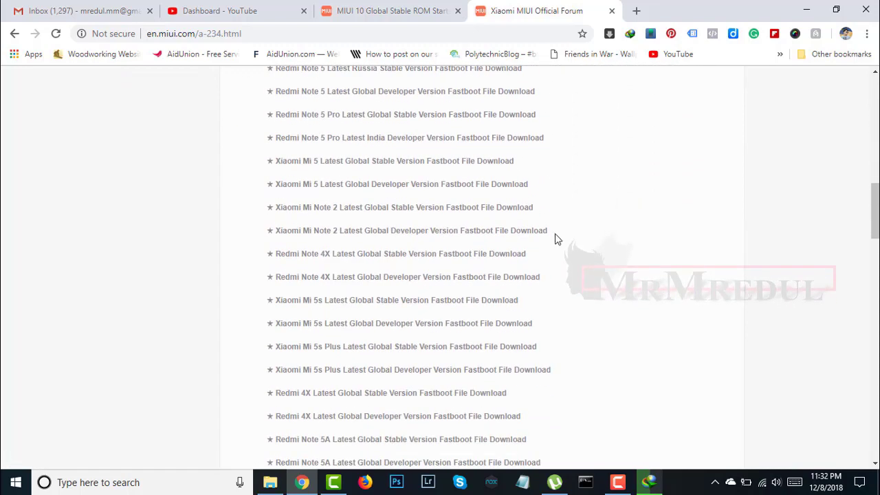
scroll(558, 238, "down", 16)
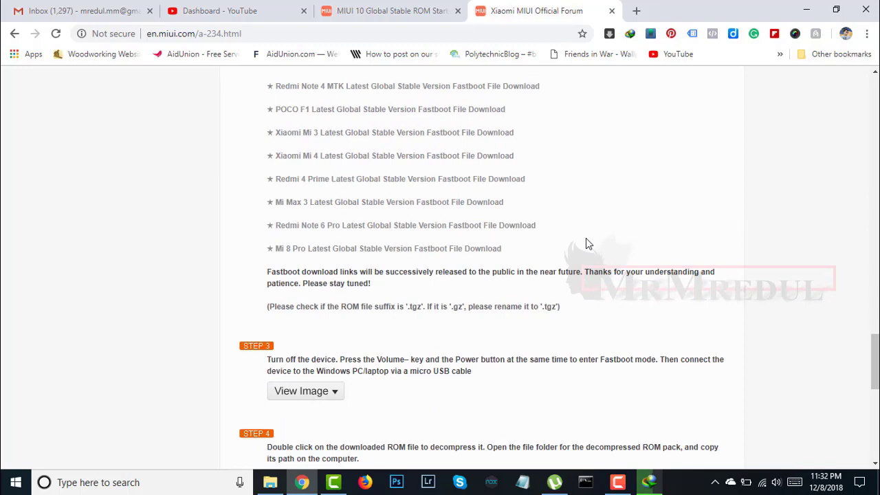
scroll(583, 282, "up", 1)
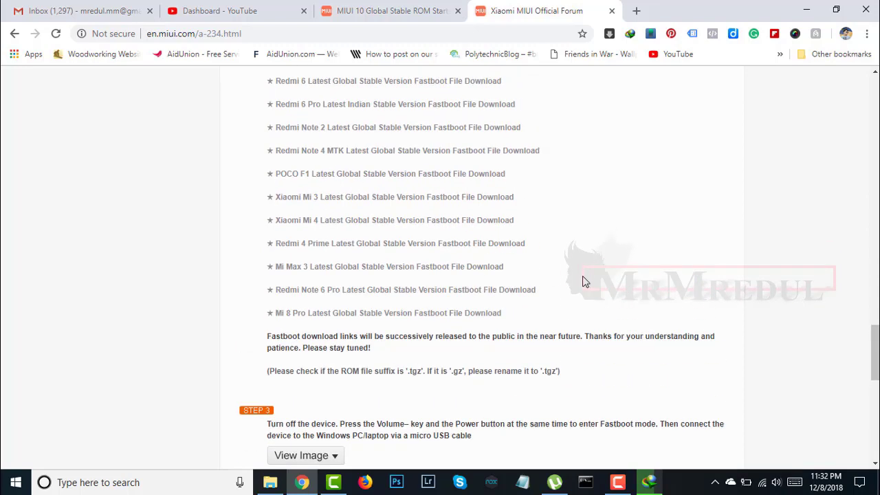
scroll(604, 330, "up", 15)
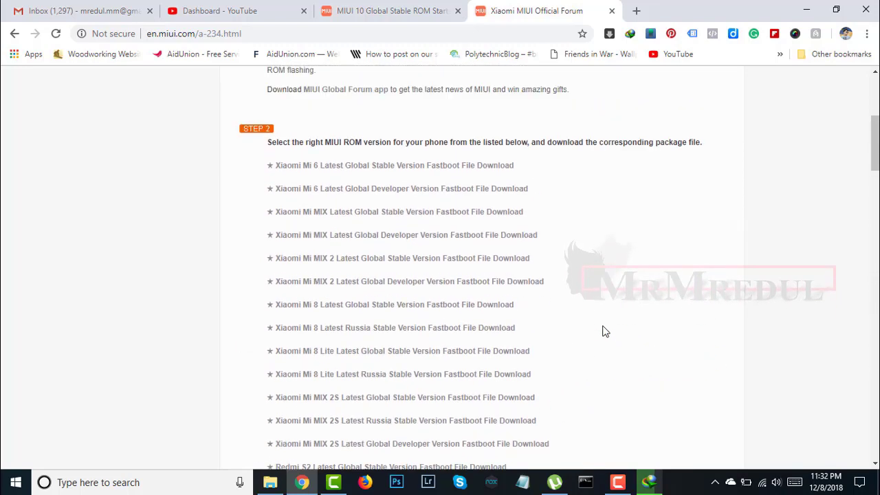
scroll(603, 331, "up", 3)
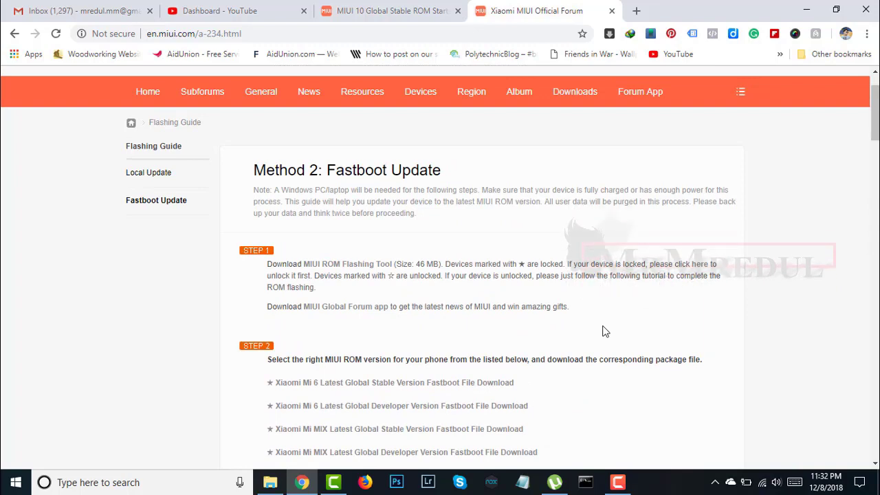
scroll(271, 268, "down", 4)
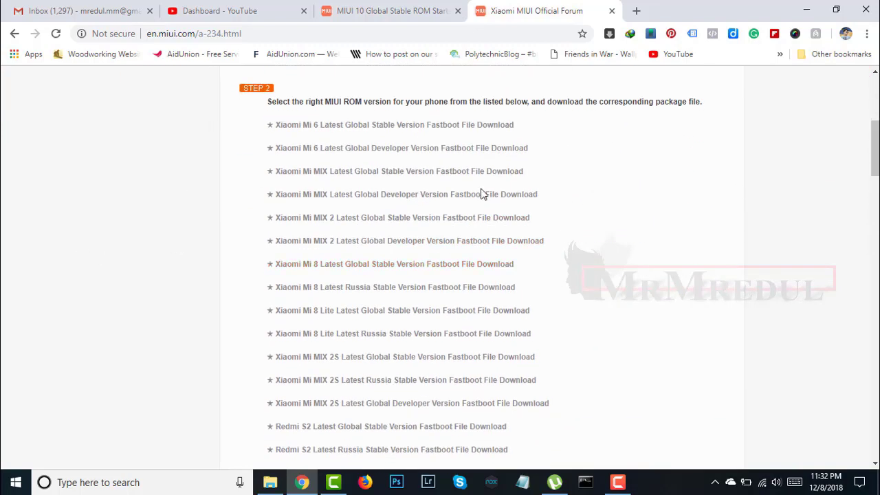
left_click(612, 11)
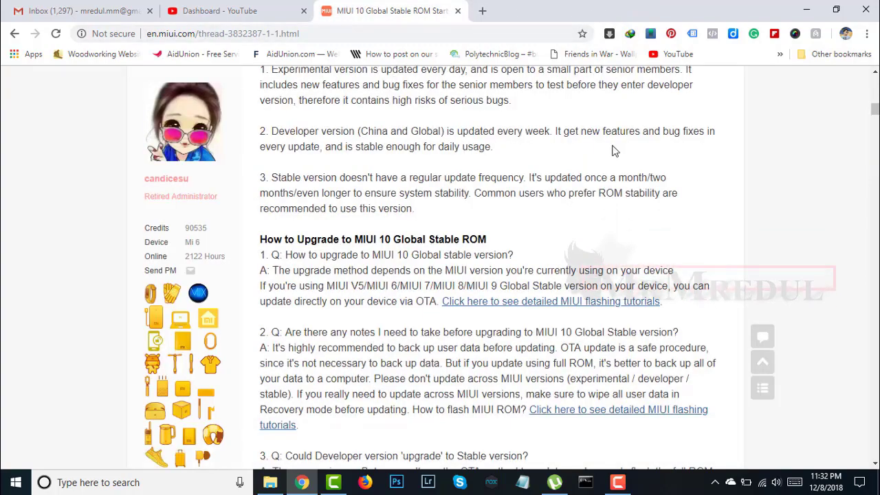
Launch IDM from the desktop and open the Programs folder holding MiFlashSetup_eng_3.msi
left_click(807, 8)
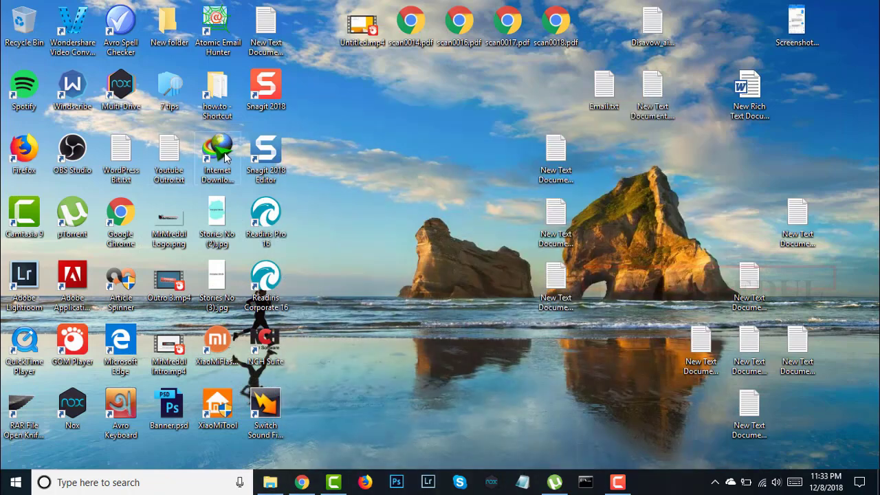
double_click(218, 157)
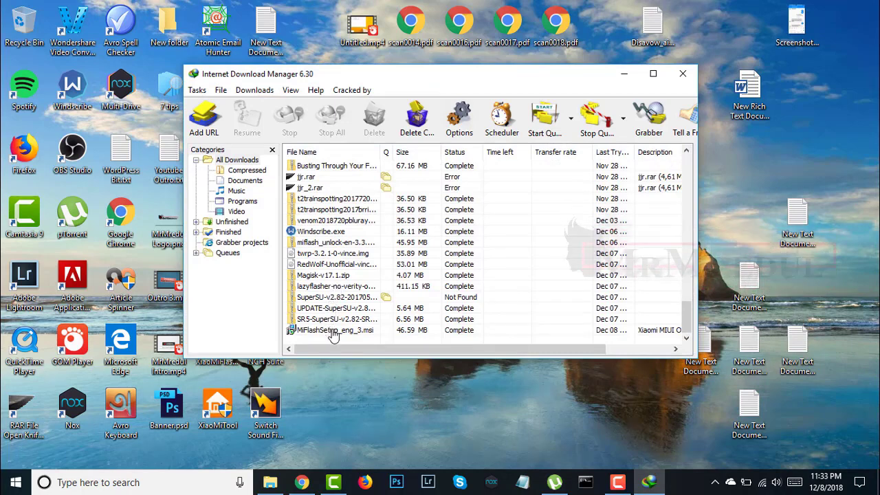
right_click(342, 328)
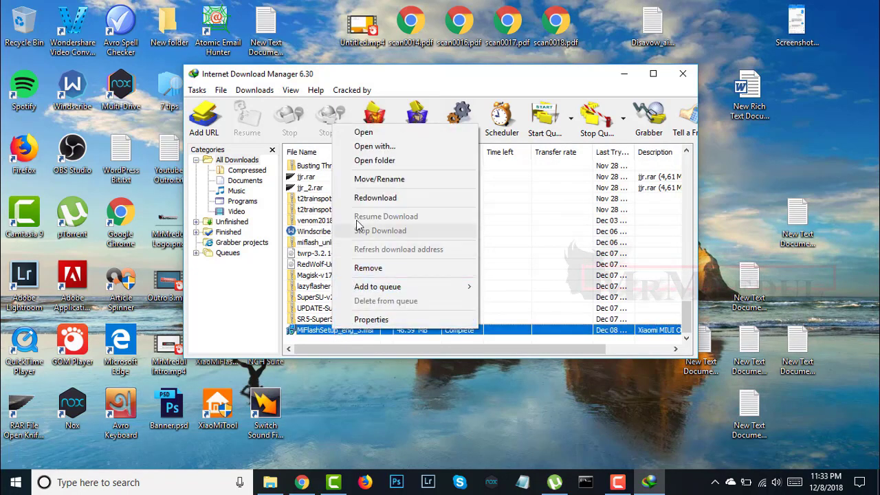
left_click(369, 161)
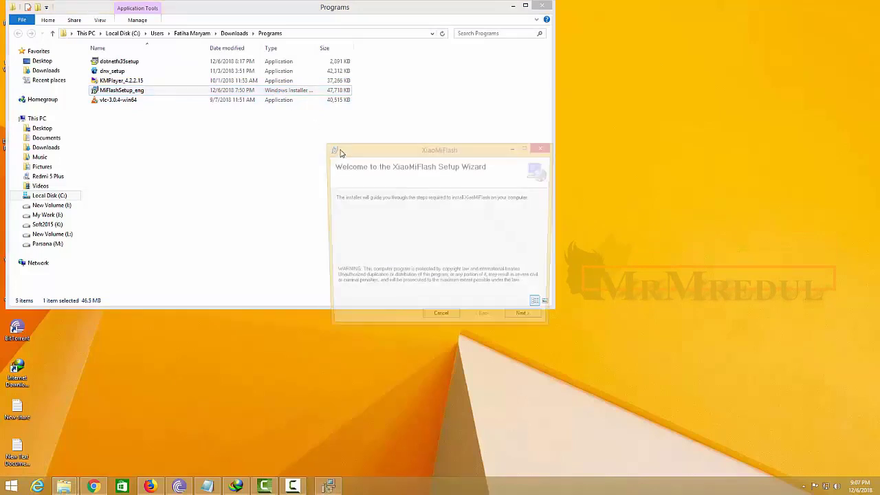
Install XiaoMiFlash to the default folder and close the finished installer
left_click(527, 322)
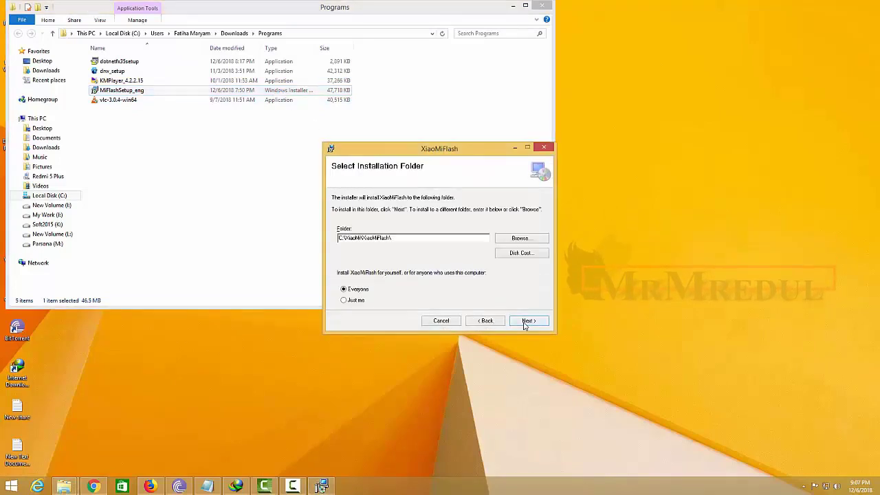
left_click(522, 325)
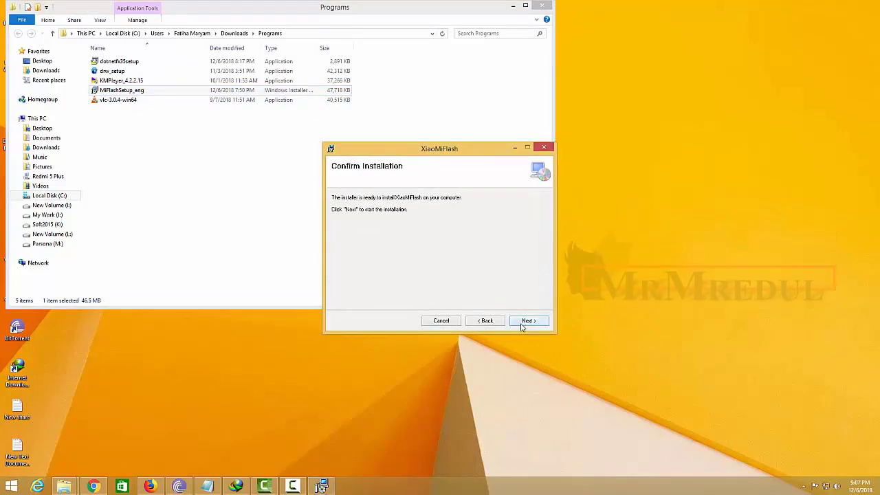
left_click(524, 322)
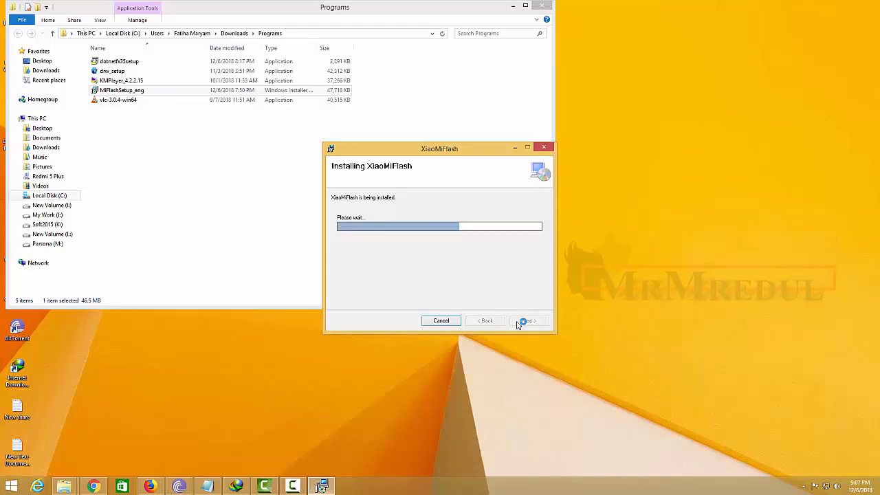
left_click(283, 487)
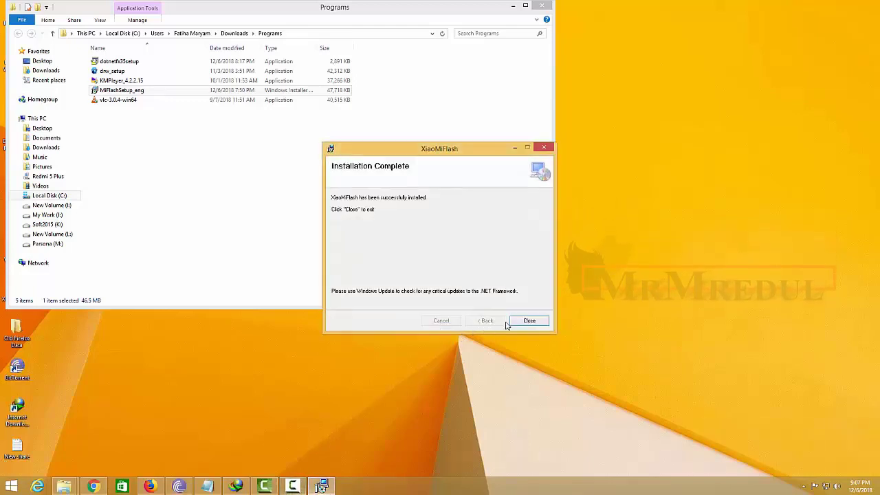
left_click(529, 321)
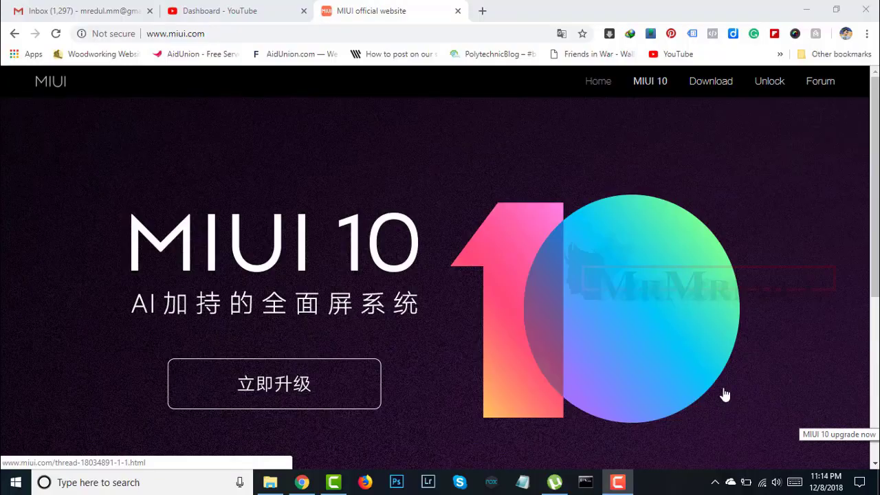
Load miui.com, then open en.miui.com from the footer language menu
left_click(330, 35)
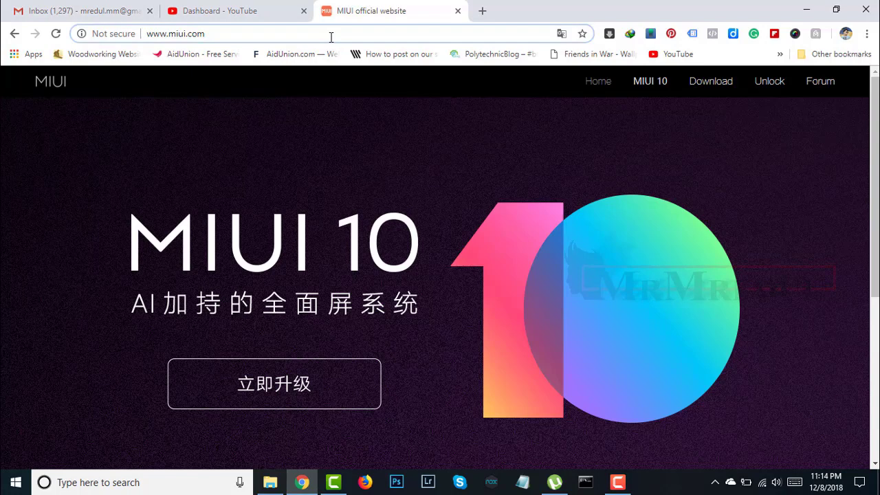
type("mi")
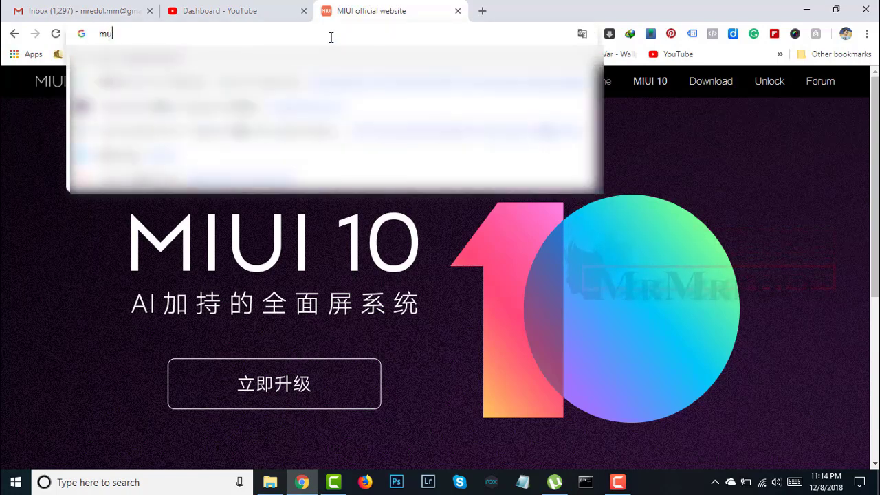
type("ui")
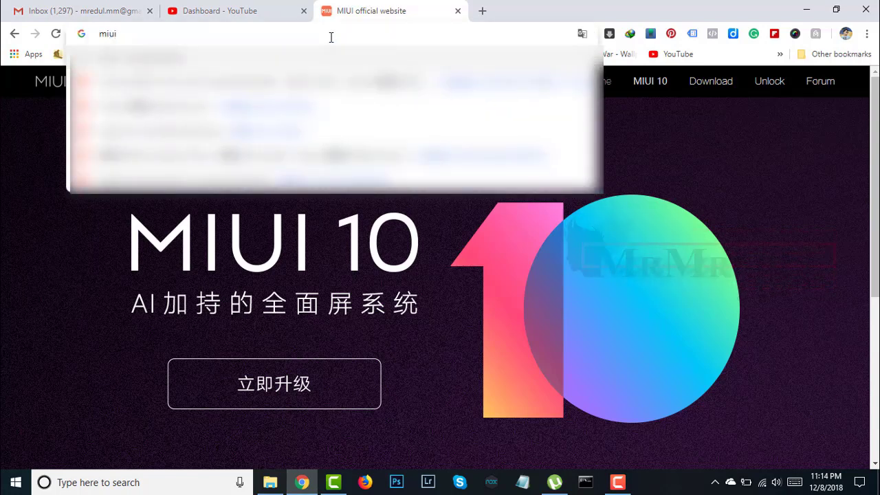
type(".com")
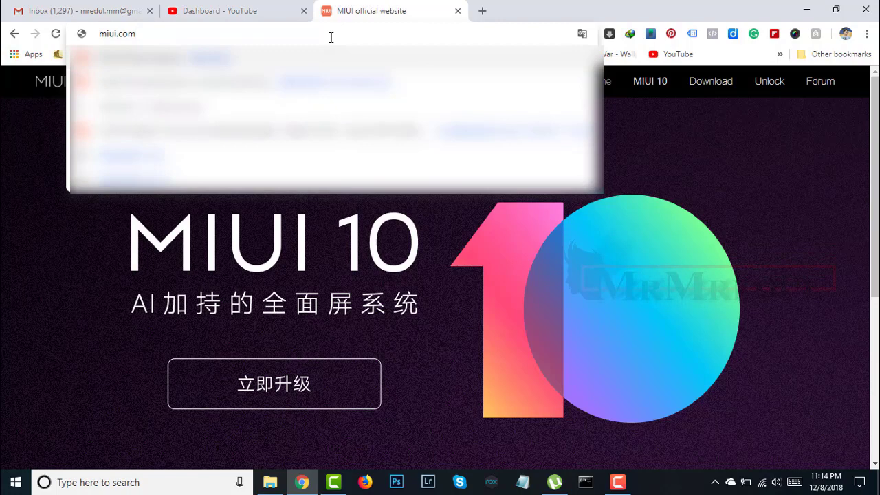
key("Return")
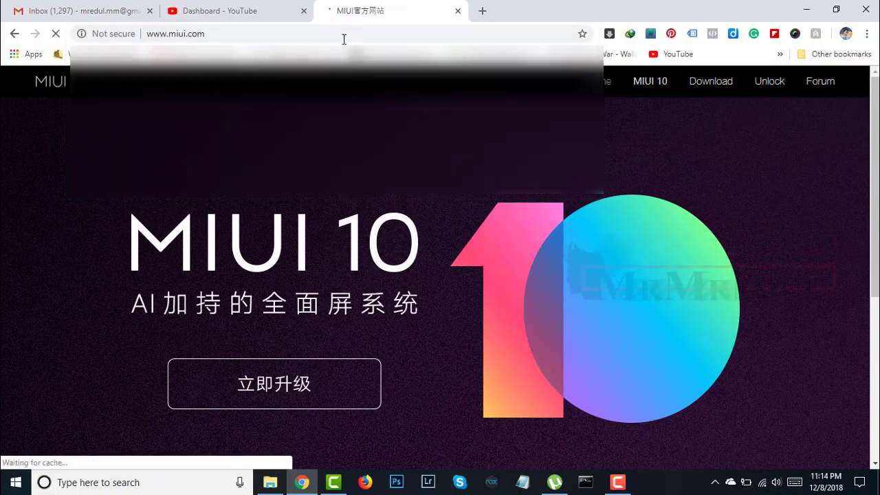
scroll(461, 227, "down", 2)
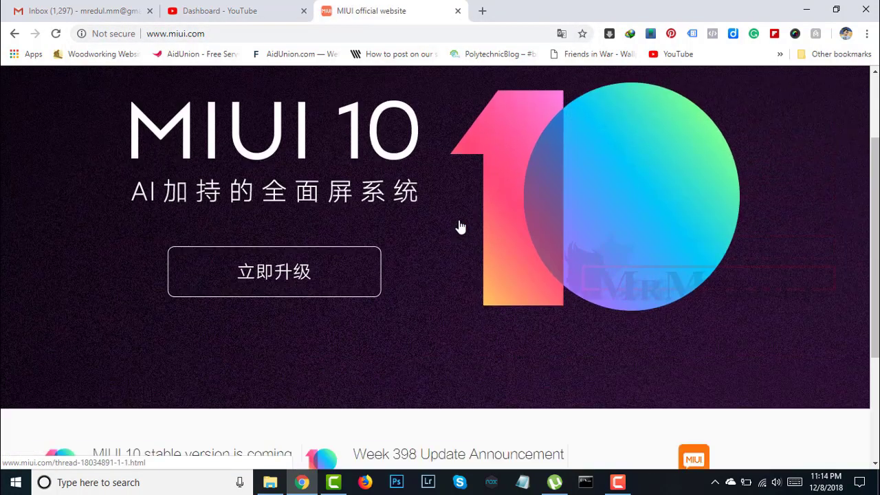
scroll(461, 227, "down", 3)
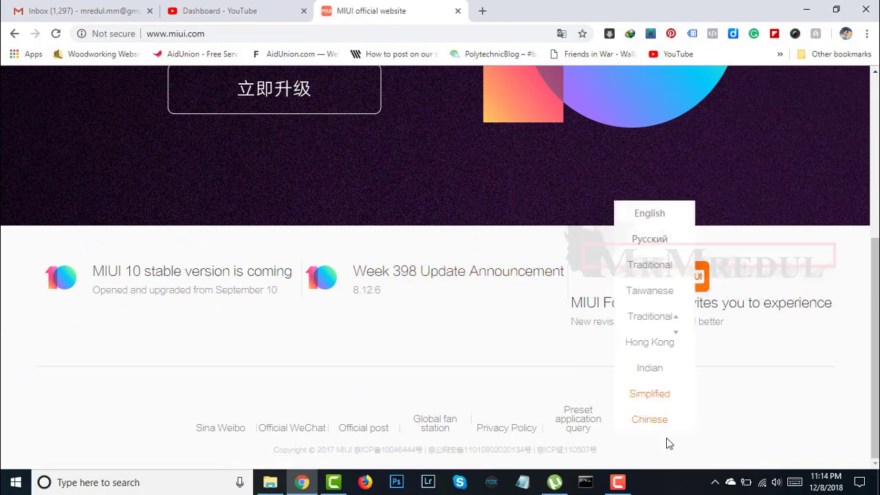
mouse_move(666, 431)
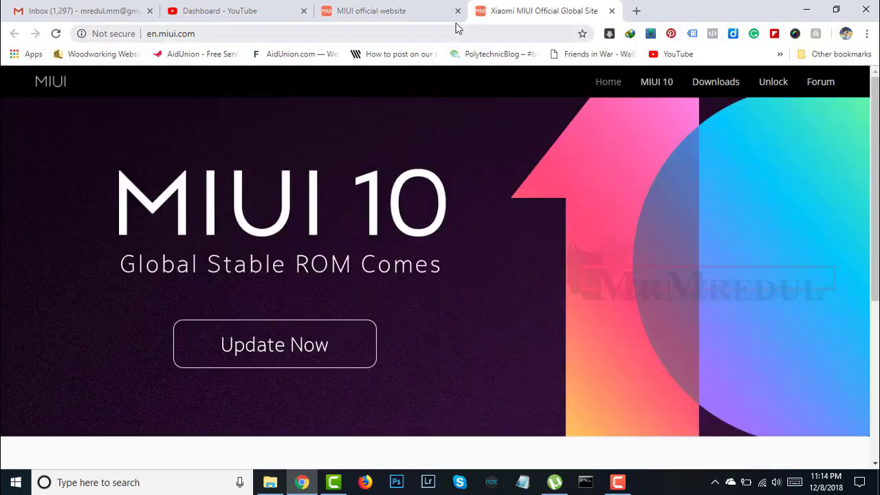
Close the Chinese MIUI tab and open the MIUI 10 Global Stable ROM thread via Update Now
left_click(457, 12)
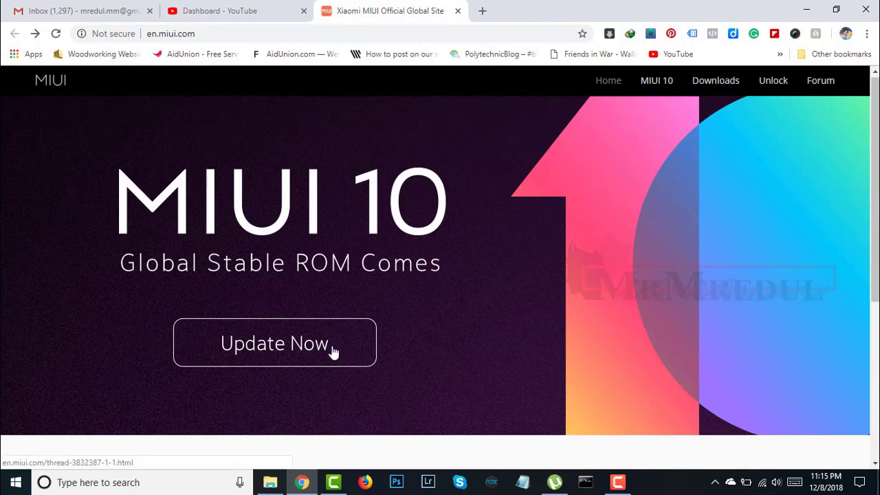
left_click(296, 350)
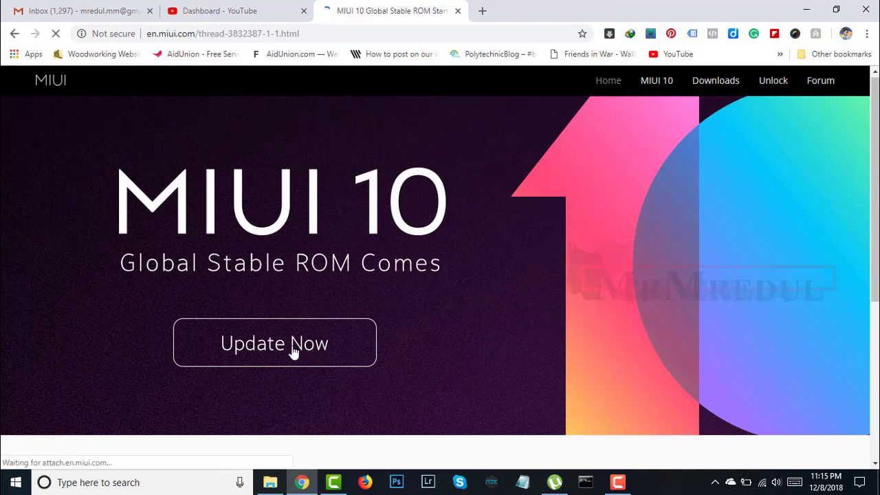
scroll(383, 326, "down", 1)
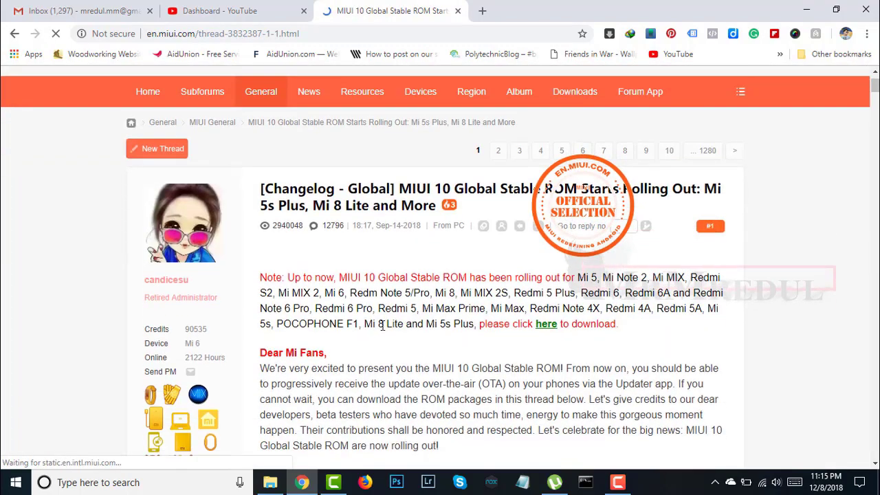
scroll(490, 321, "down", 6)
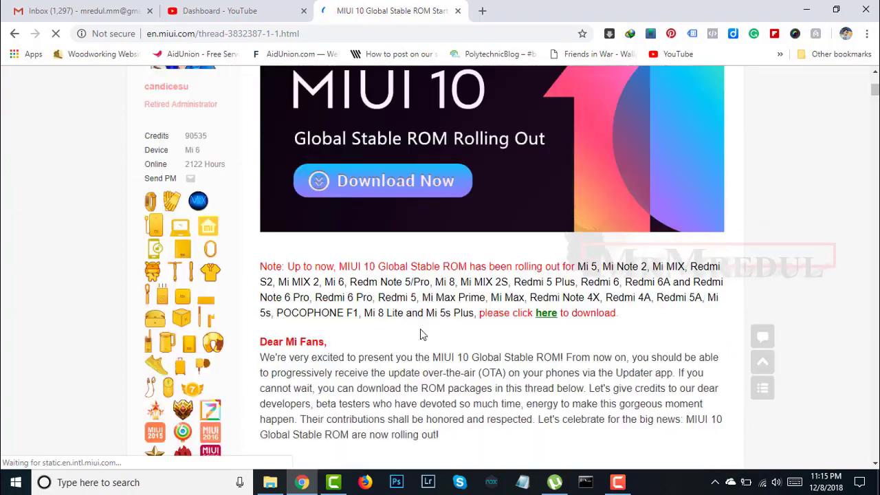
scroll(489, 321, "down", 3)
scroll(485, 316, "up", 7)
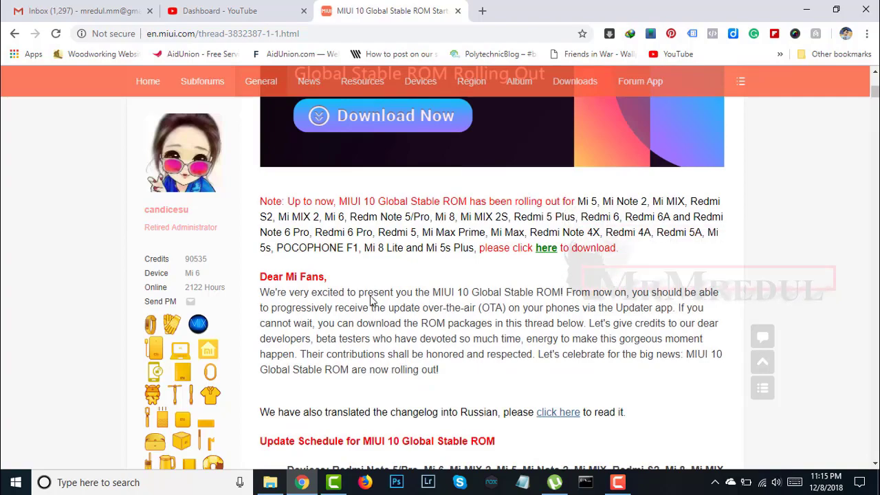
Download the Redmi 5 Plus Fastboot 2237M ROM from the thread's download list
scroll(372, 300, "down", 18)
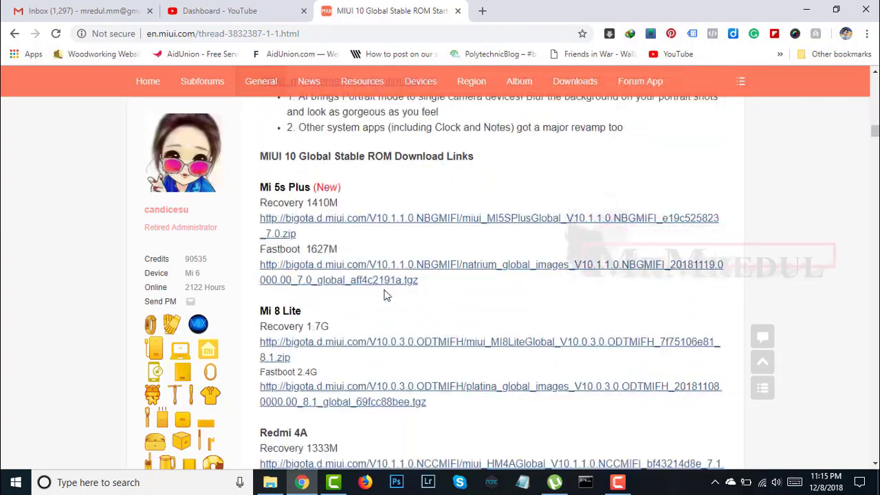
scroll(387, 295, "down", 6)
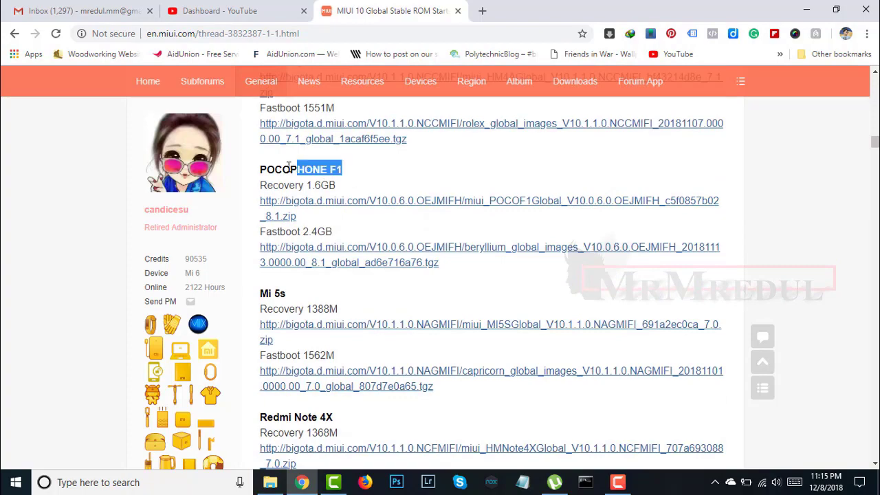
left_click_drag(289, 165, 261, 170)
scroll(314, 311, "down", 6)
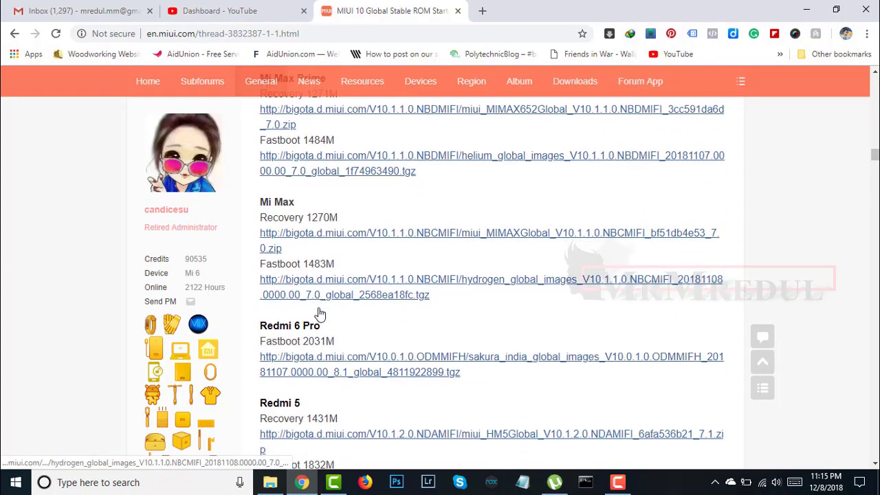
scroll(320, 313, "down", 7)
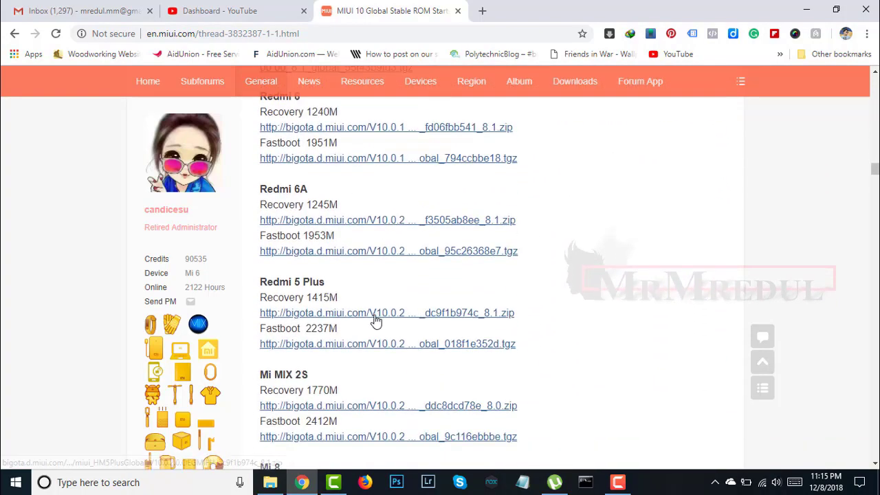
left_click(326, 286)
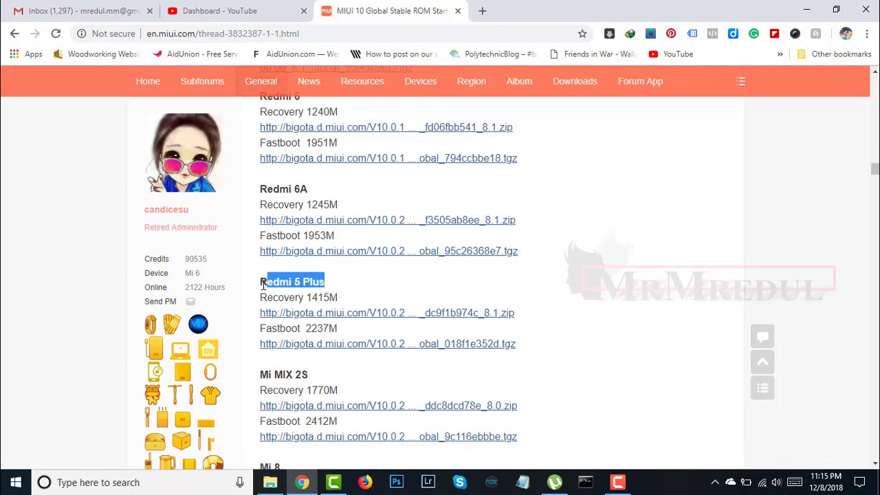
left_click_drag(263, 283, 259, 283)
left_click_drag(340, 329, 261, 331)
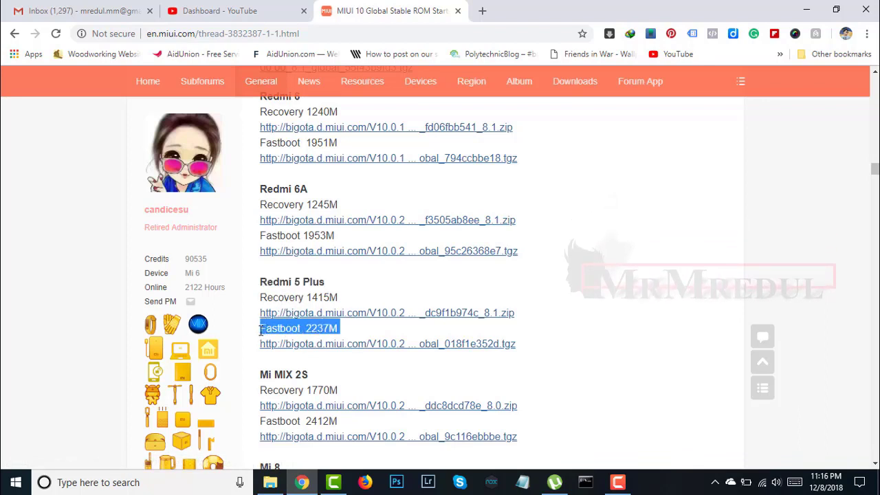
left_click(346, 351)
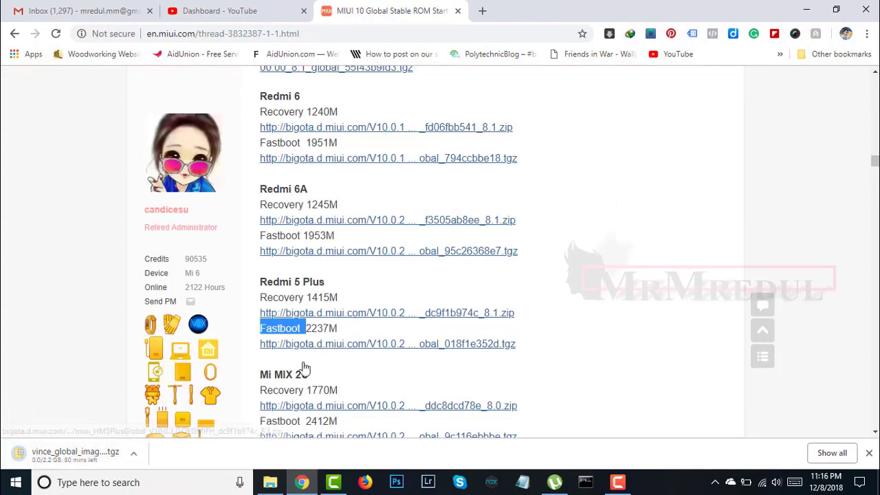
Show Chrome's Downloads page listing the vince_global_images .tgz file
left_click(814, 103)
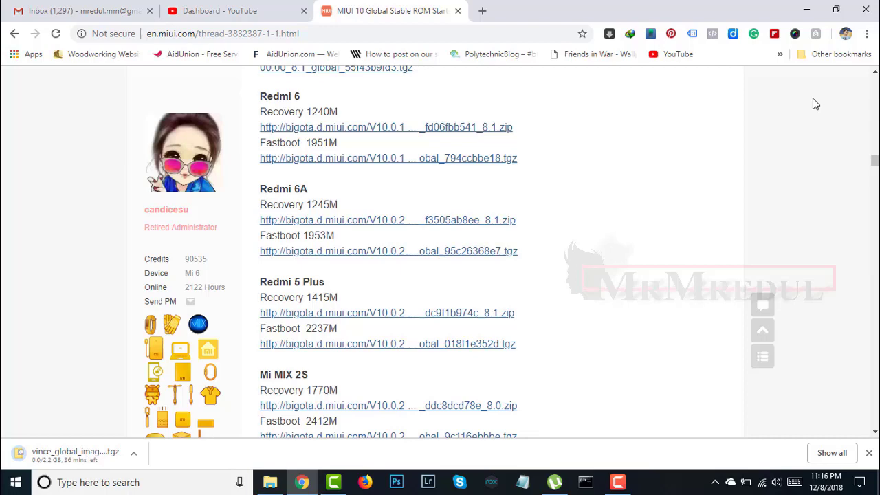
left_click(867, 34)
left_click(748, 119)
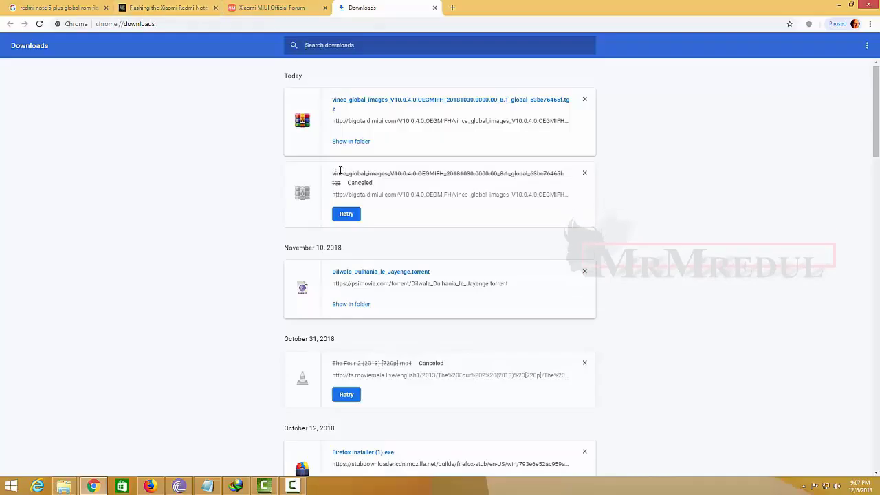
Extract the vince_global_images ROM archive in place on the desktop with WinRAR
left_click(352, 143)
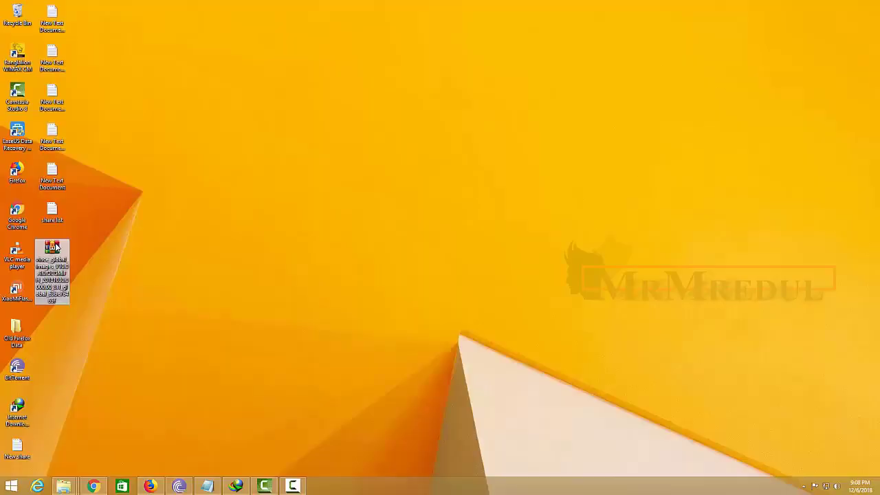
right_click(56, 246)
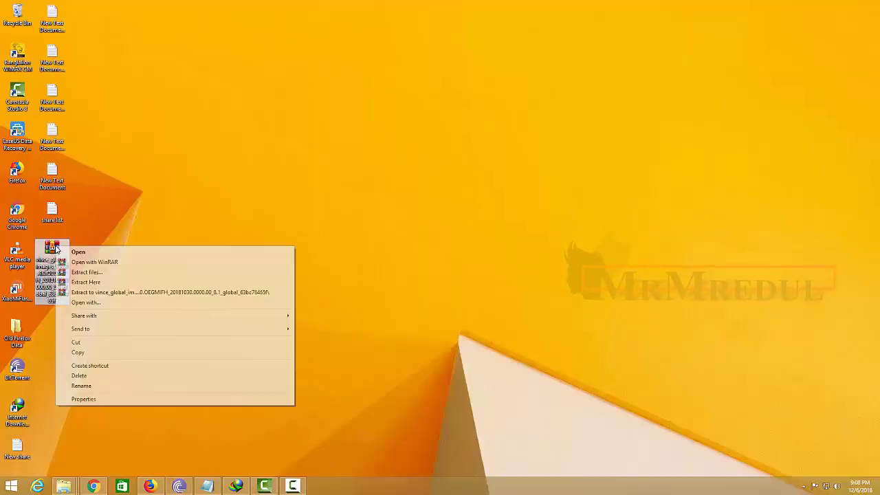
left_click(83, 282)
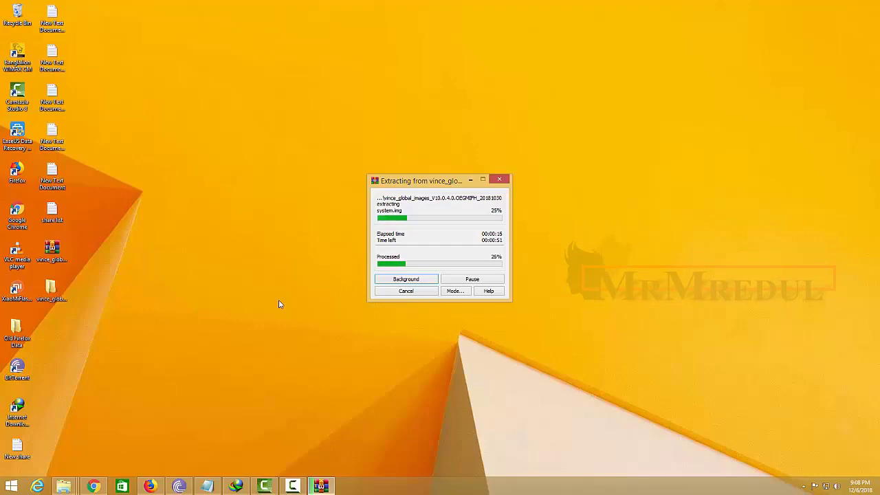
Refresh the desktop repeatedly until the extracted vince_global folder appears
right_click(406, 94)
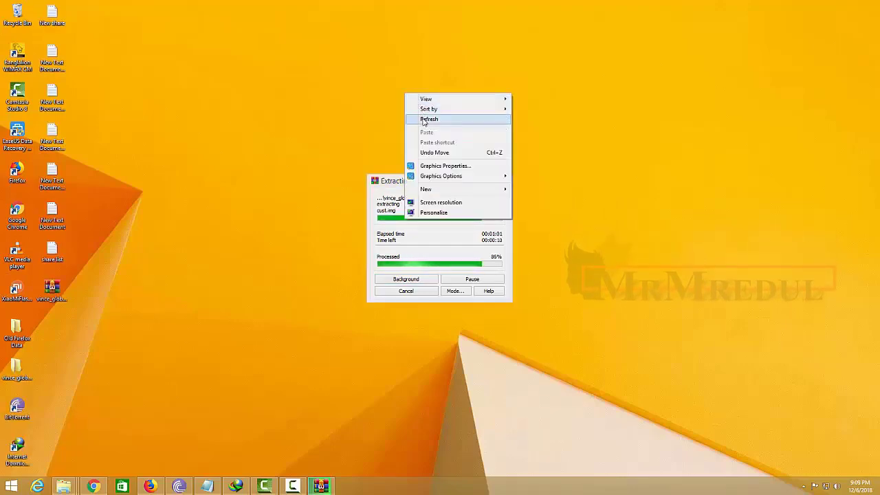
left_click(424, 122)
right_click(401, 83)
left_click(420, 109)
right_click(394, 78)
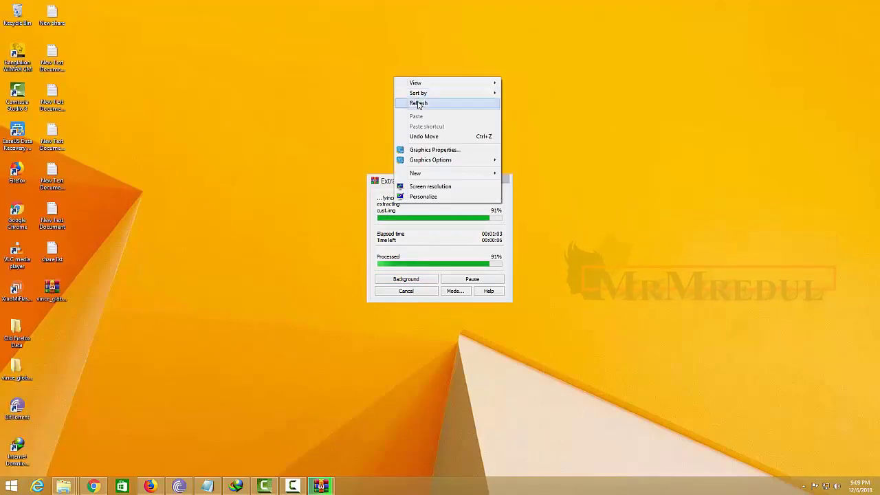
left_click(418, 104)
right_click(403, 76)
left_click(419, 101)
right_click(414, 81)
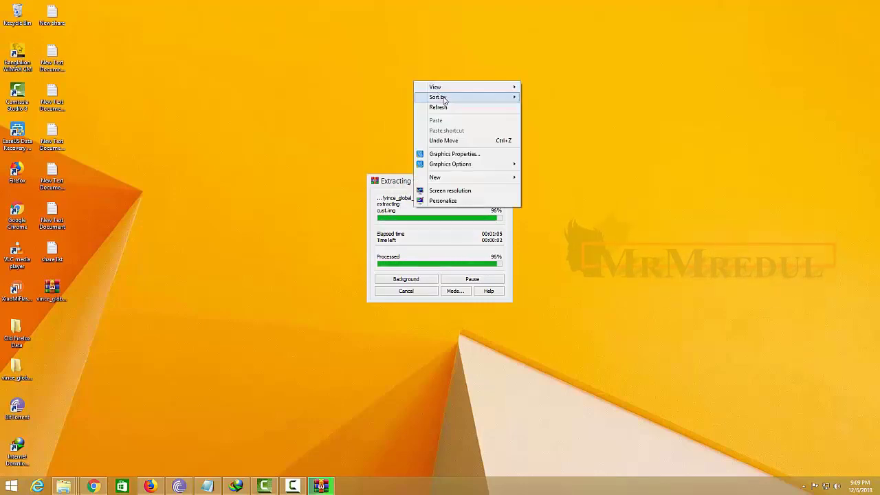
left_click(430, 109)
right_click(427, 90)
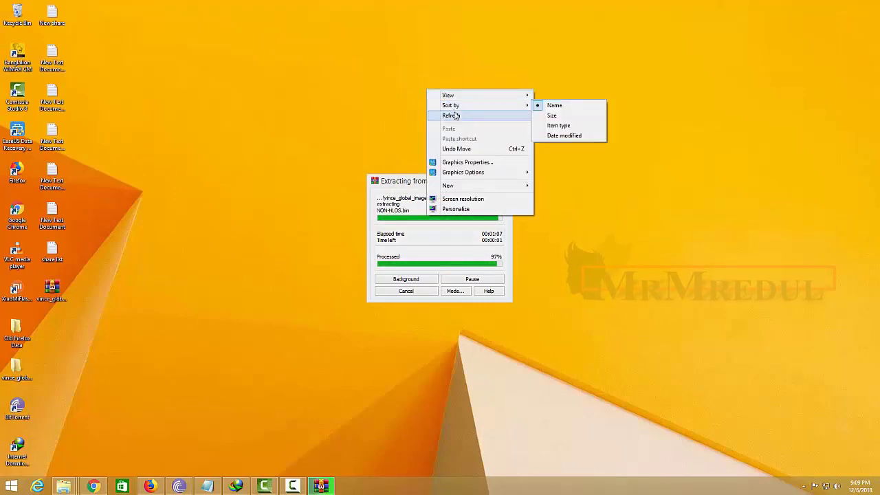
left_click(454, 115)
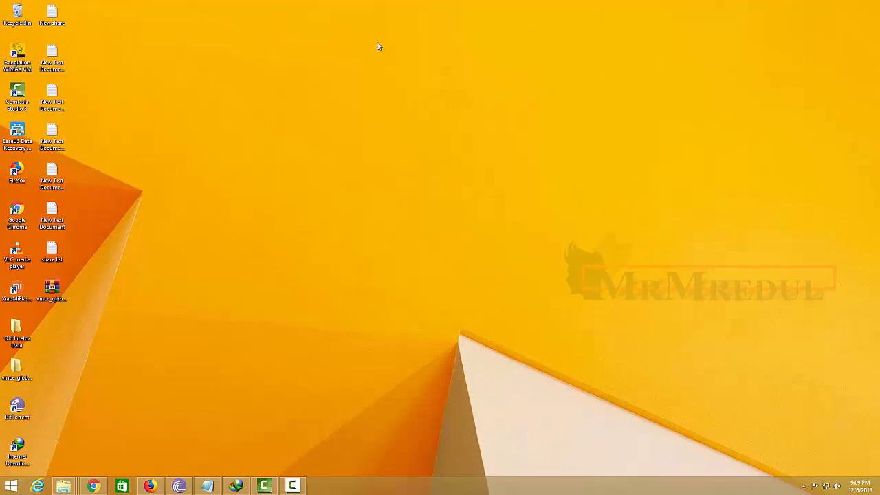
Open the extracted ROM folder from the desktop, then minimize it
double_click(21, 371)
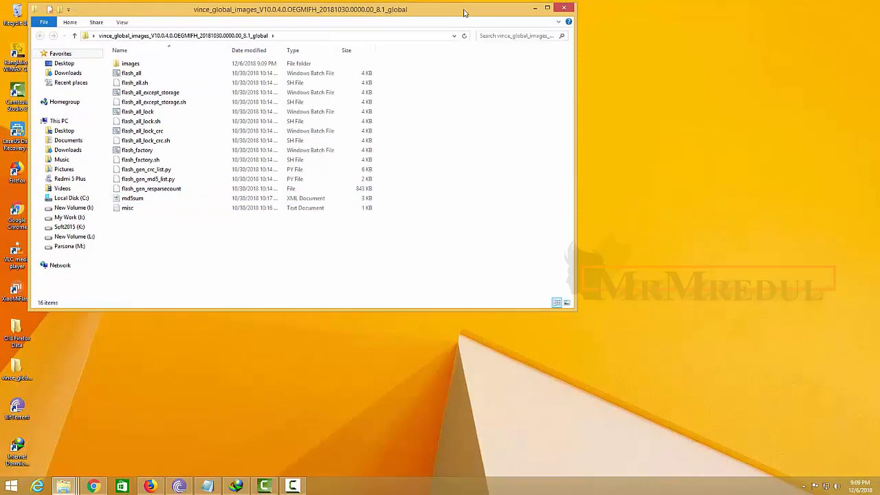
left_click_drag(464, 12, 479, 27)
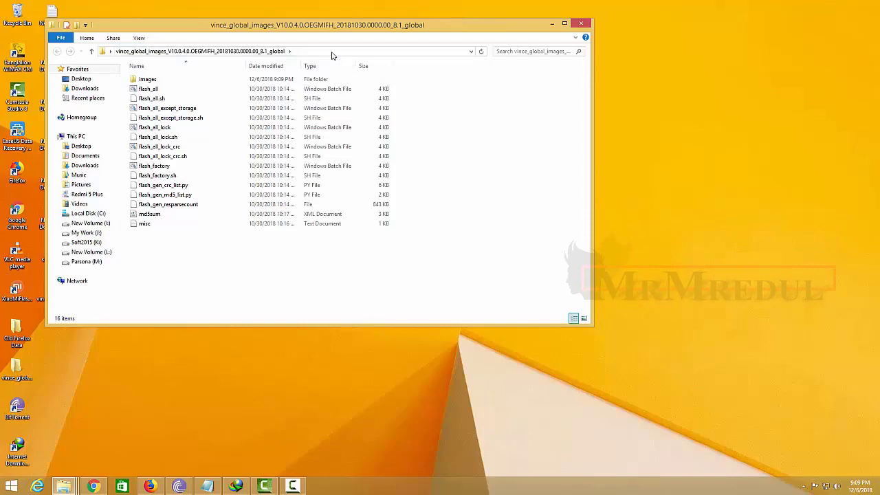
left_click(552, 24)
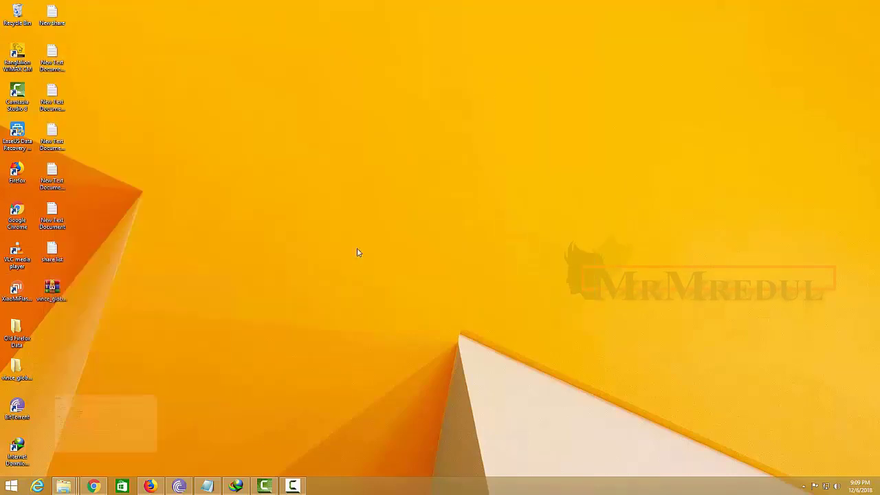
Go to C:\XiaoMi\XiaoMiFlash and run XiaoMiFlash.exe
mouse_move(63, 485)
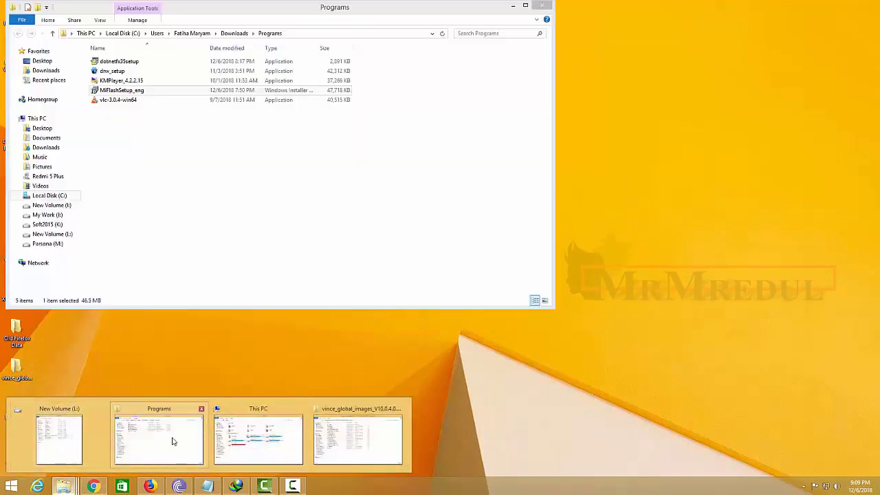
left_click(173, 442)
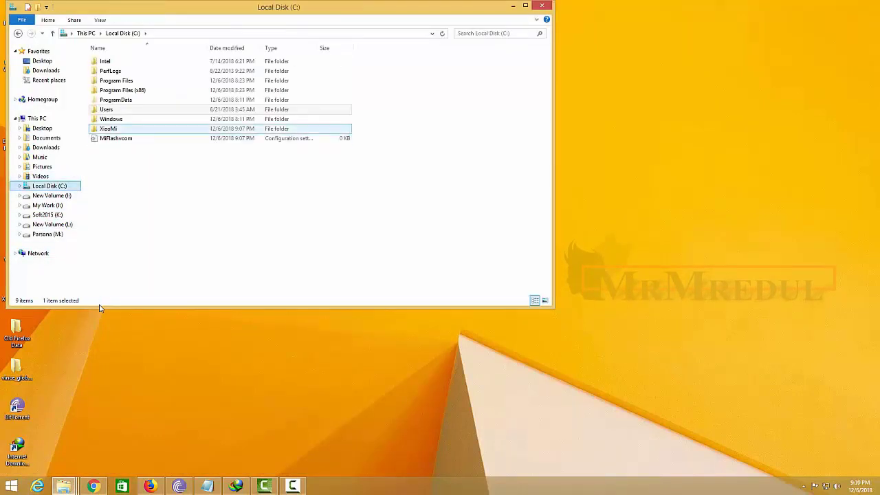
key("Return")
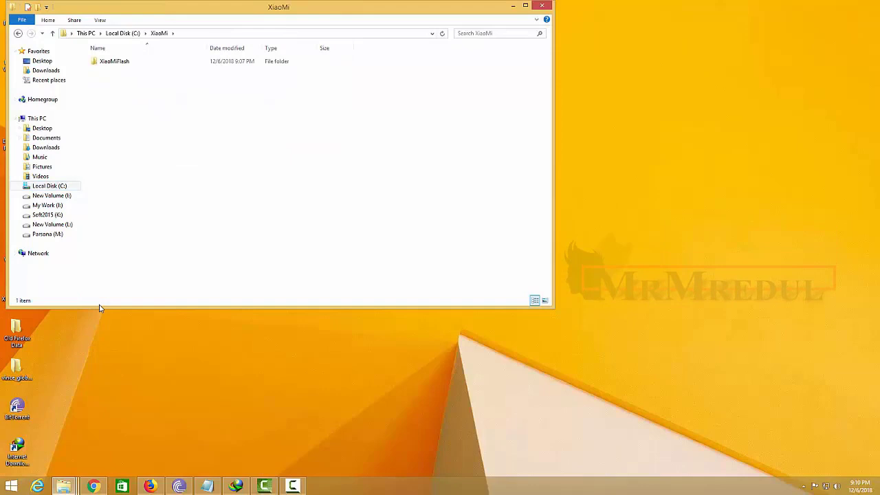
key("Down")
key("Return")
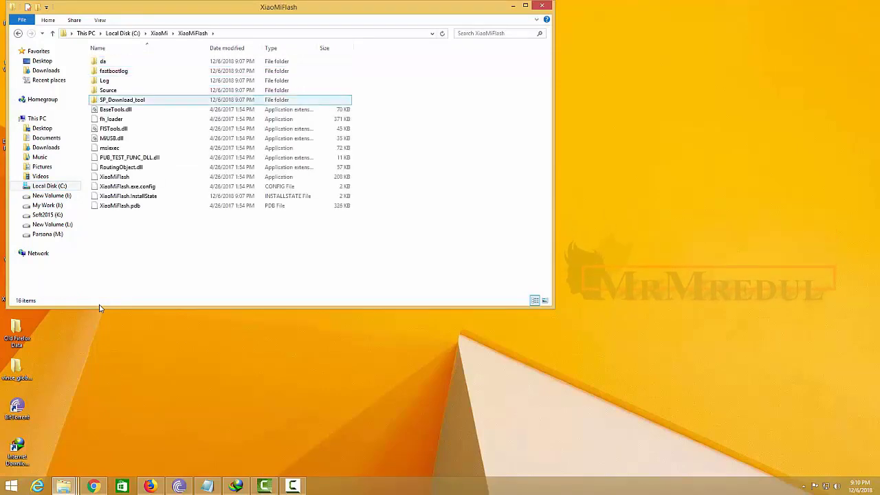
key("End")
key("Up")
key("Up")
key("Up")
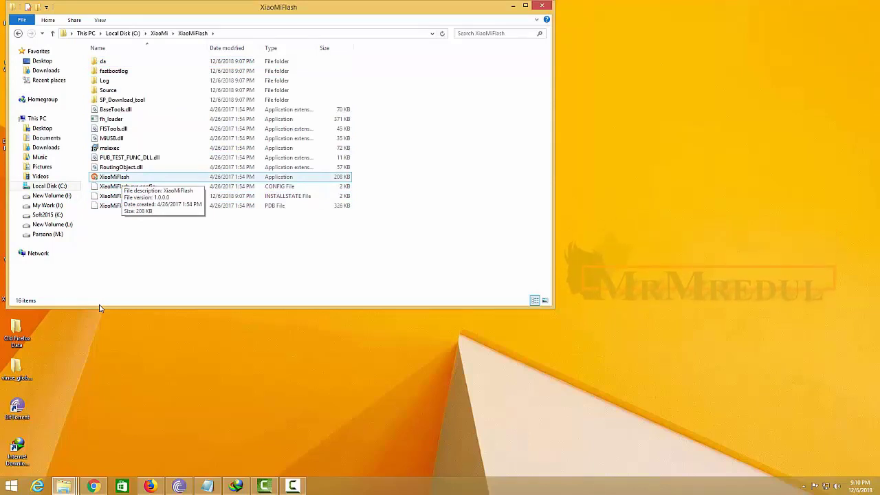
left_click(99, 308)
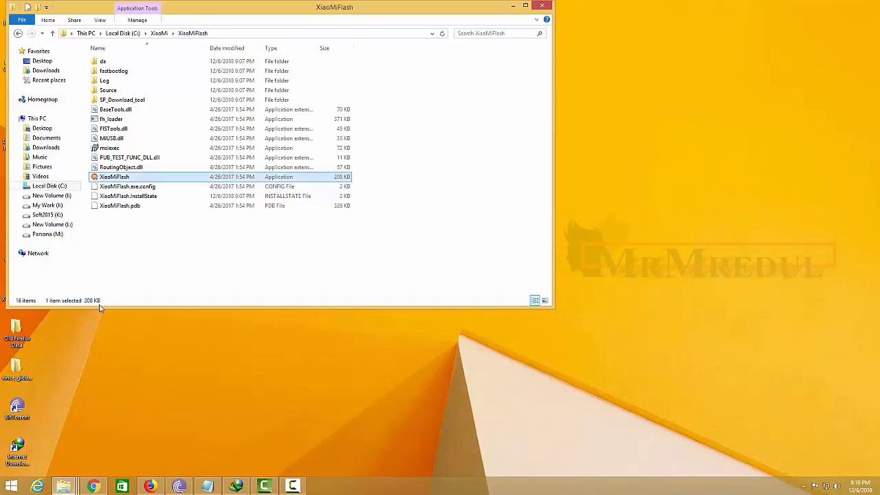
key("Return")
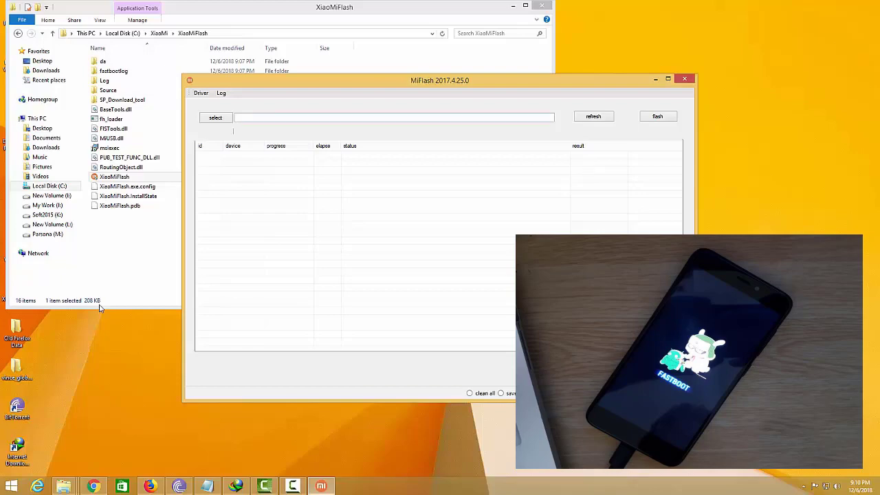
Close the install folder and check the extracted ROM folder's full path
key("alt+F4")
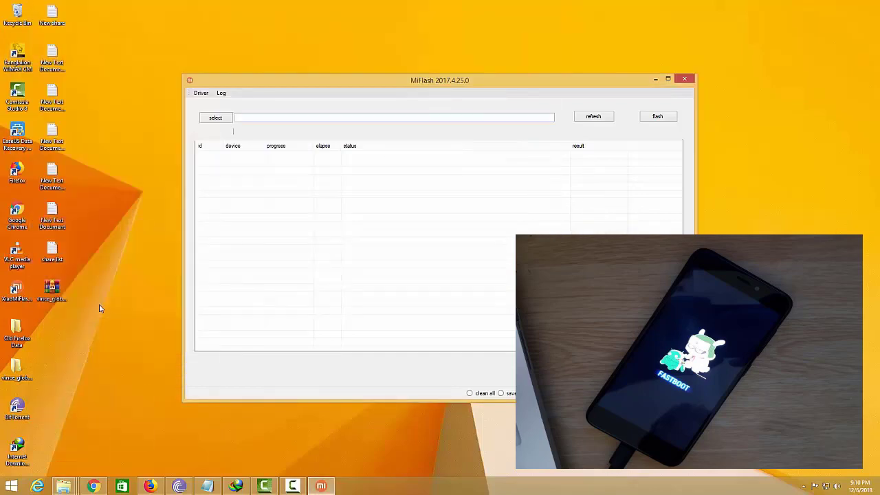
key("Return")
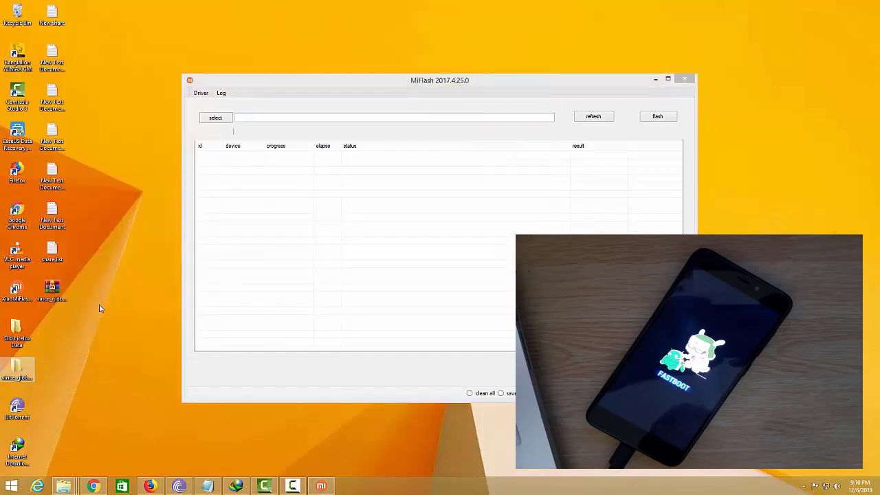
key("alt+d")
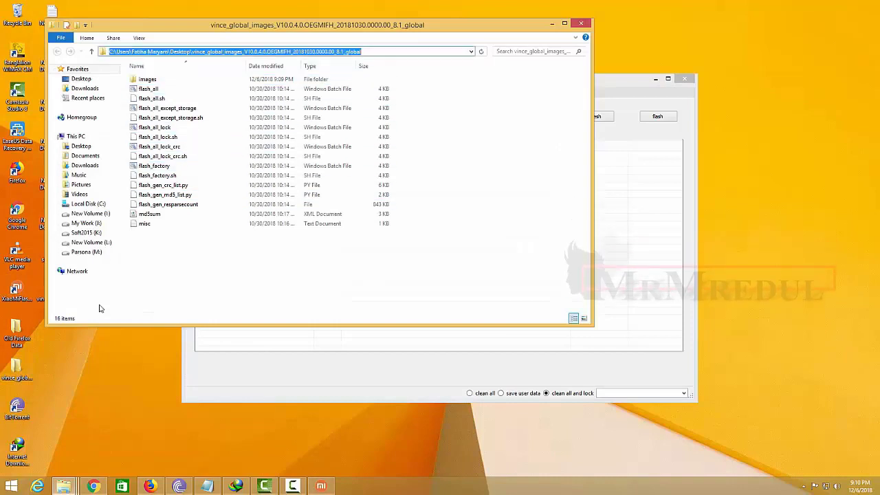
key("alt+F4")
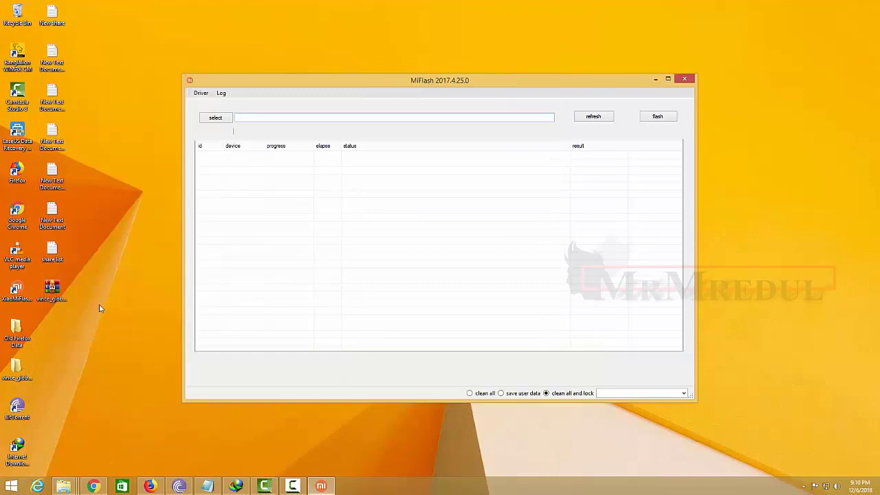
Choose the vince_global_images folder as MiFlash's ROM source
key("Return")
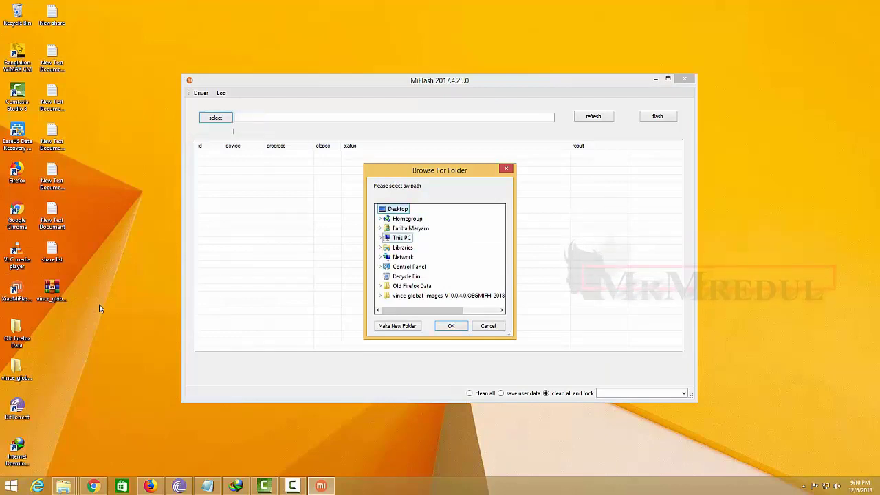
key("Down")
key("Down")
key("Down")
key("Down")
key("Down")
key("Down")
key("Down")
key("Down")
key("Down")
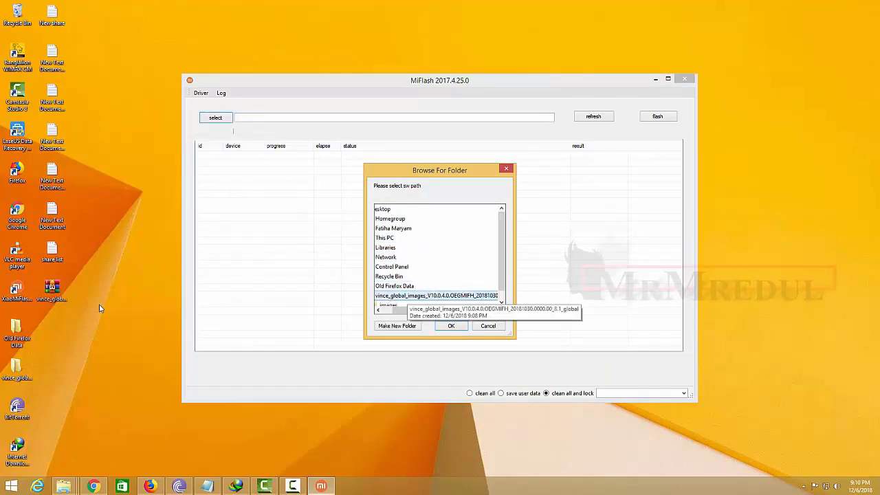
key("Down")
key("Return")
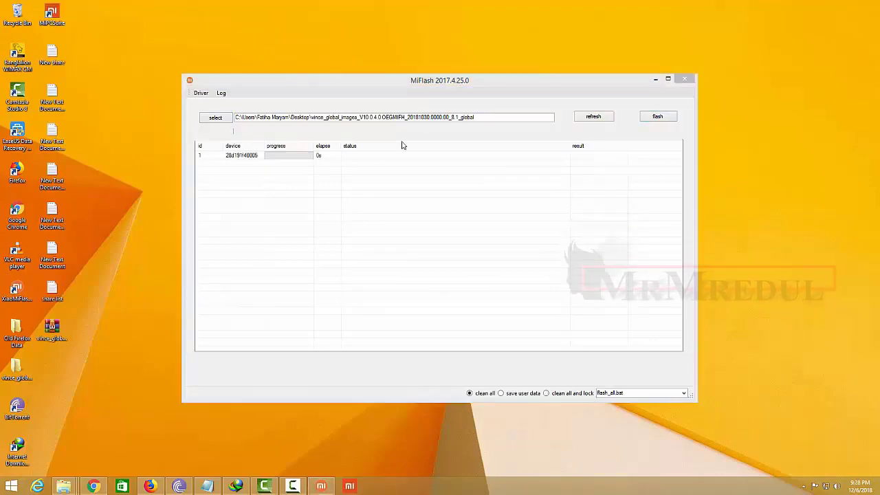
Refresh MiFlash's device list so the connected Redmi 5 Plus is detected
left_click(591, 118)
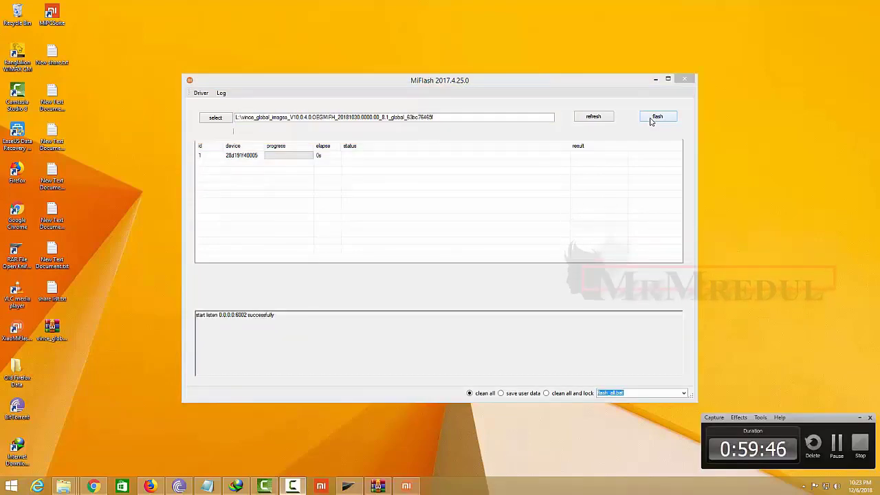
left_click(605, 118)
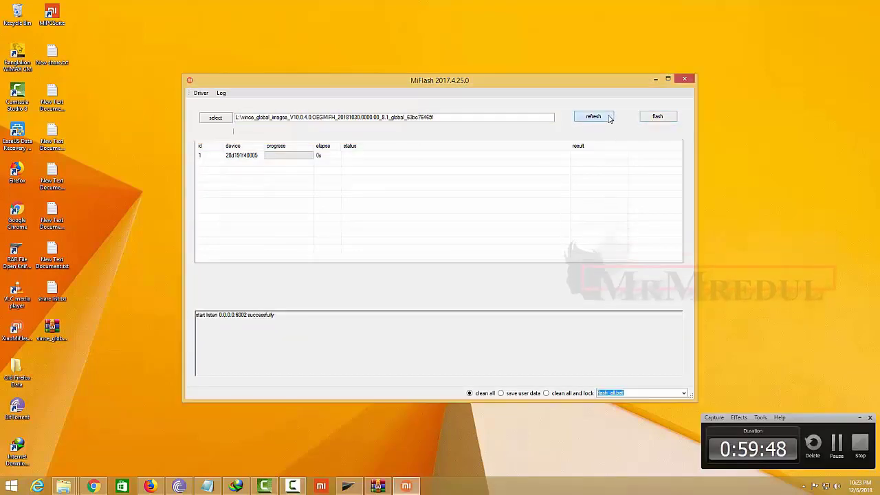
Start flashing the vince_global_images ROM onto the connected phone
left_click(643, 119)
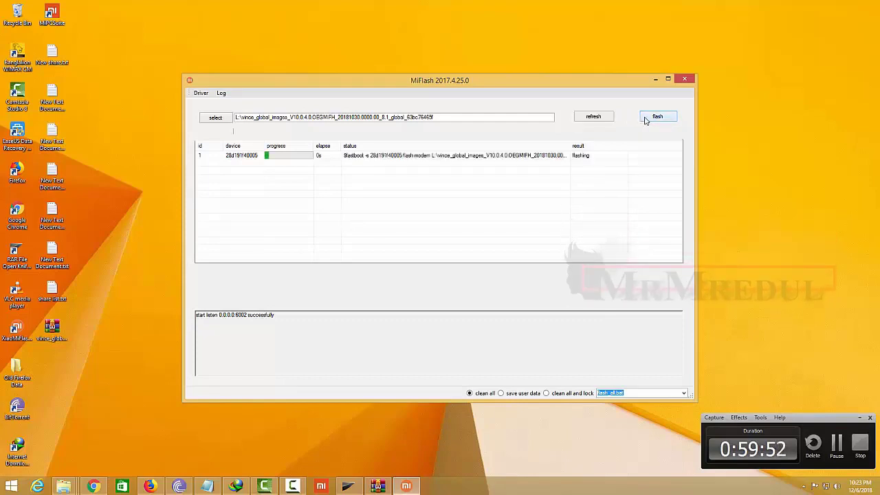